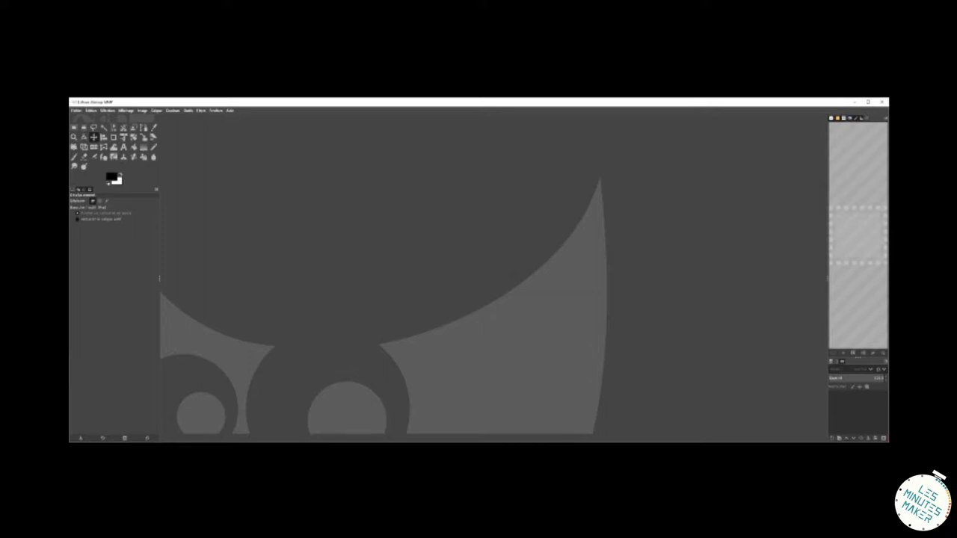
Create a new blank image in pixels, wide enough to hold the two photos side by side.
left_click(76, 111)
left_click(92, 118)
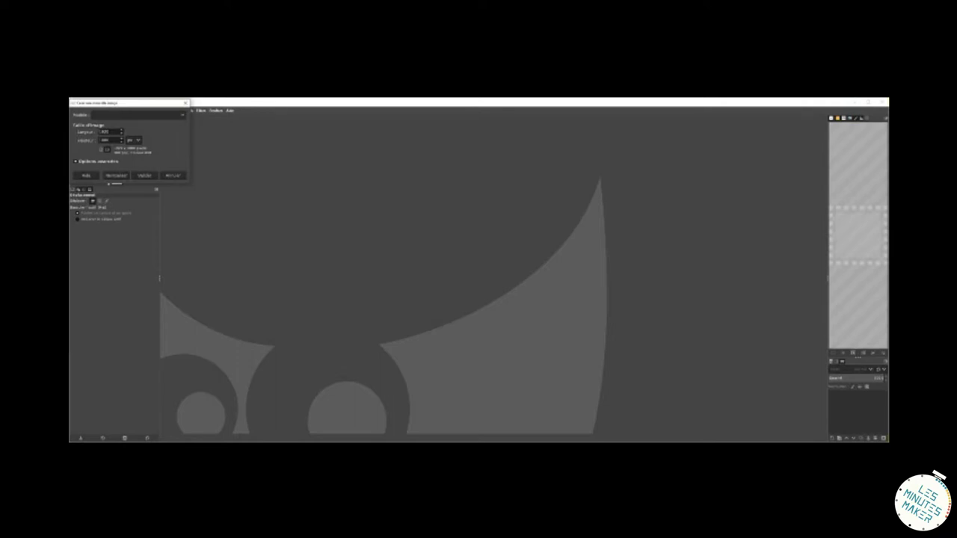
left_click_drag(110, 133, 98, 133)
type("8")
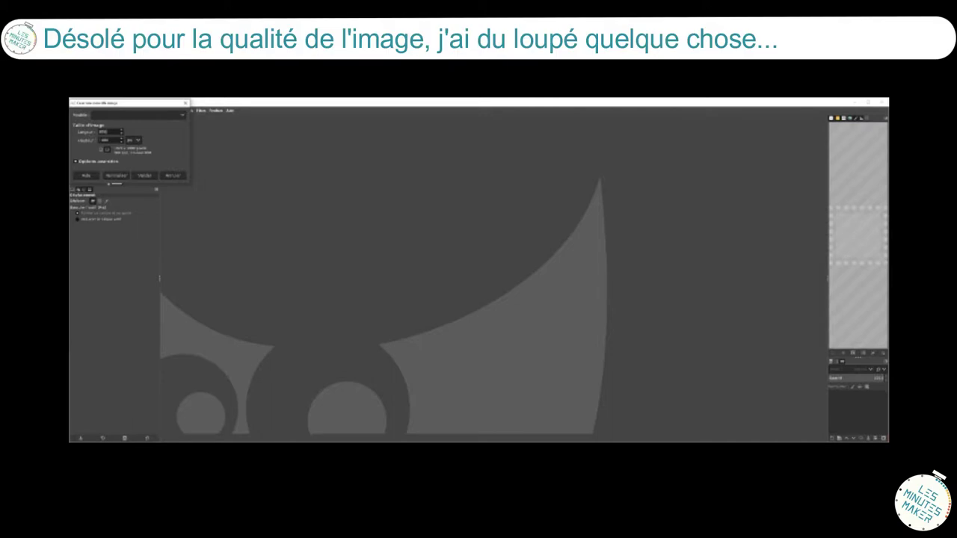
key("Tab")
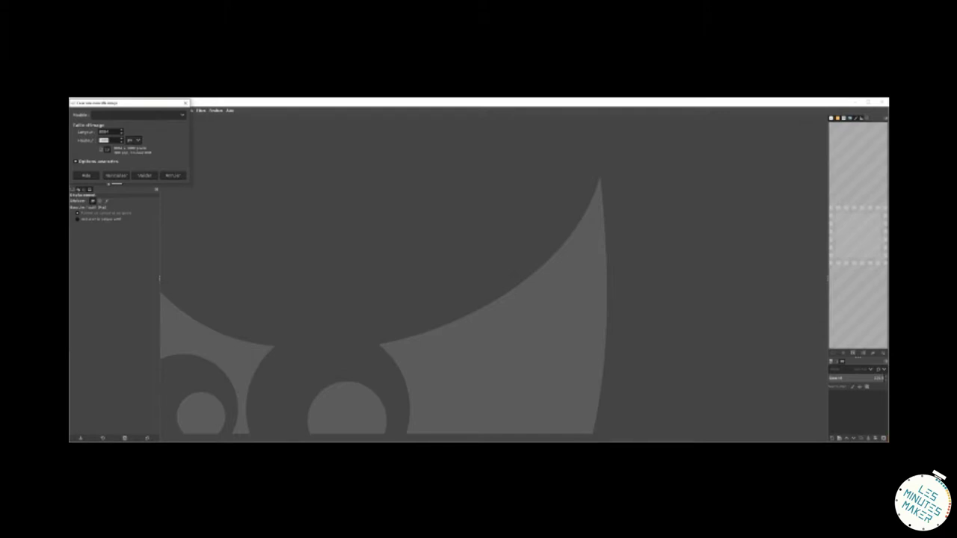
type("2")
key("Return")
key("Return")
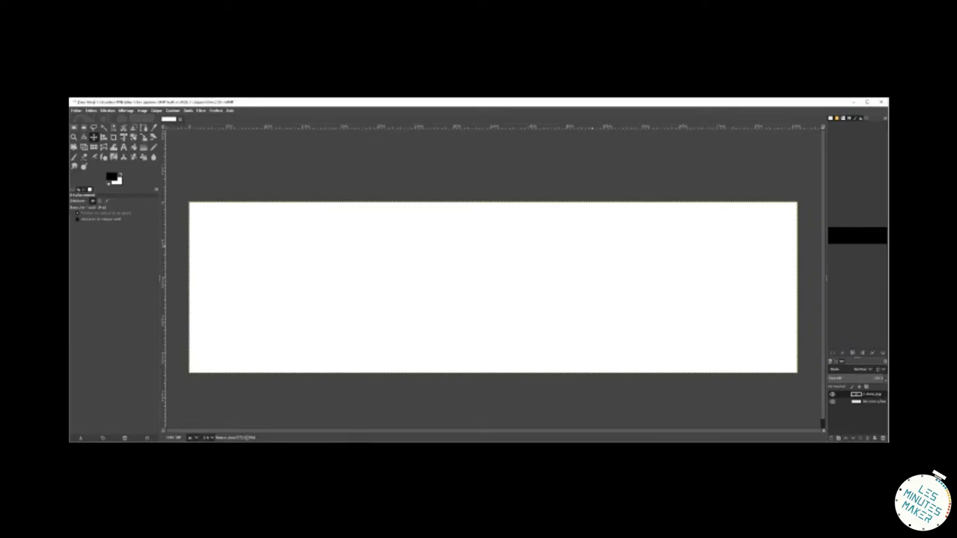
Position the T-Rex photo layer over the canvas's left half and the Winnie photo layer over its right half.
left_click_drag(516, 284, 364, 284)
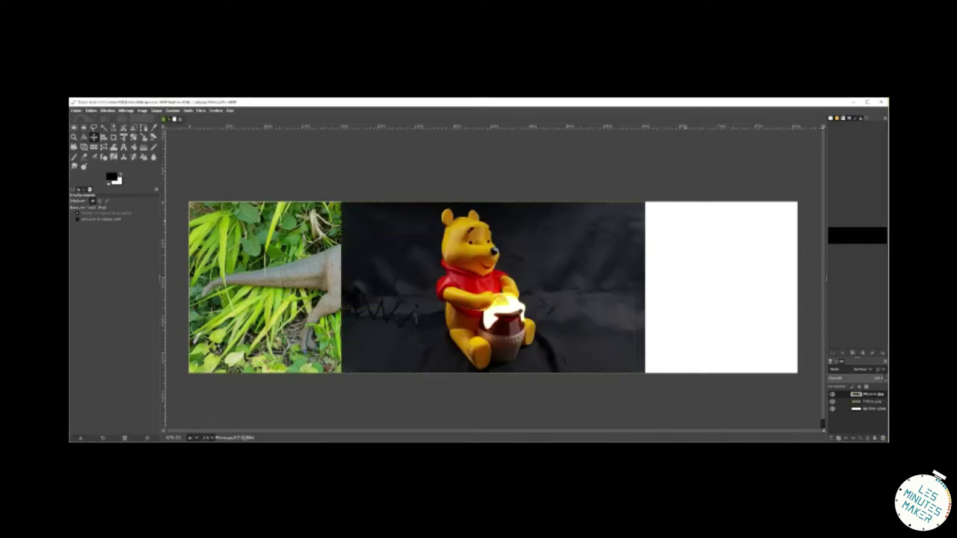
left_click_drag(492, 289, 644, 287)
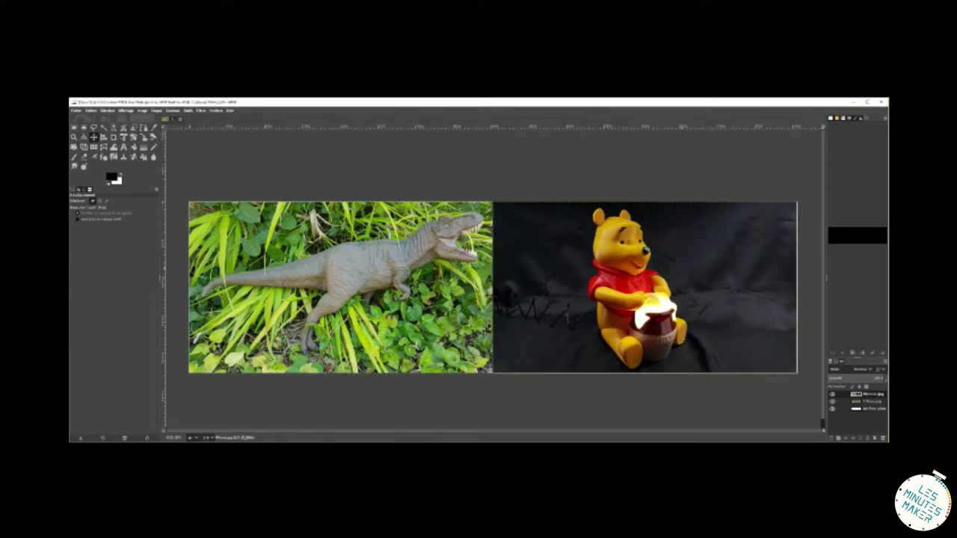
Export the side-by-side composition as litho.jpg in the Photo folder, keeping the default JPEG options.
left_click(76, 110)
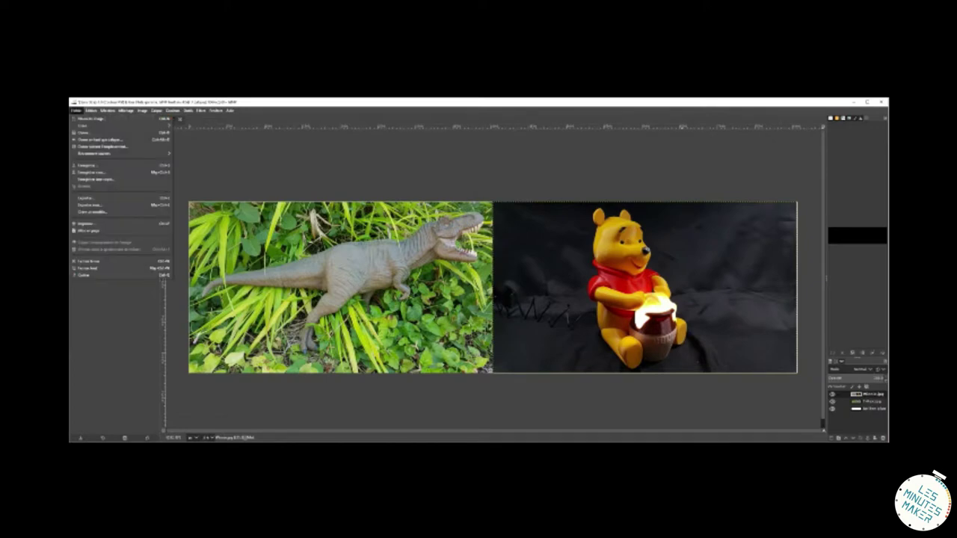
key("Down")
key("Down")
key("Down")
key("Down")
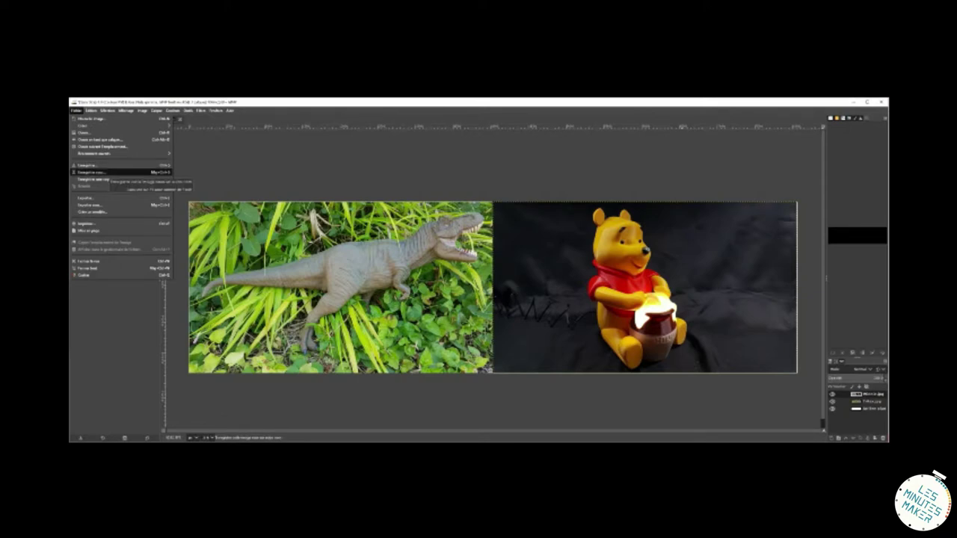
left_click(90, 205)
left_click_drag(942, 355, 205, 185)
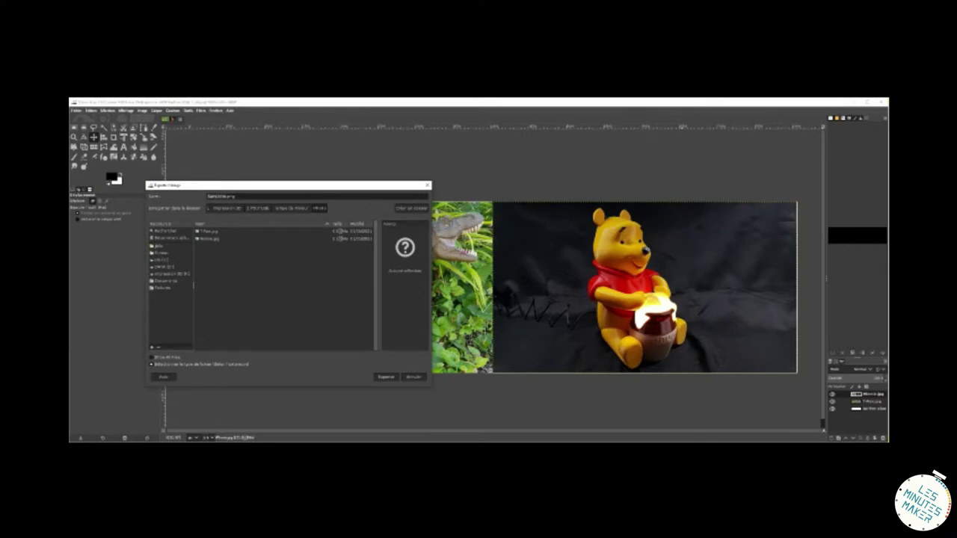
type("t")
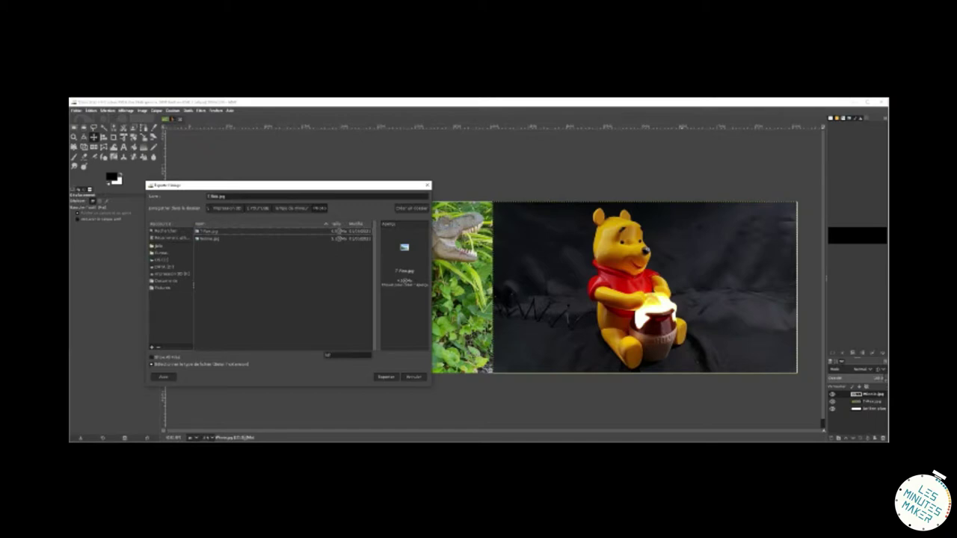
left_click(210, 197)
left_click(211, 197)
left_click_drag(208, 196, 219, 196)
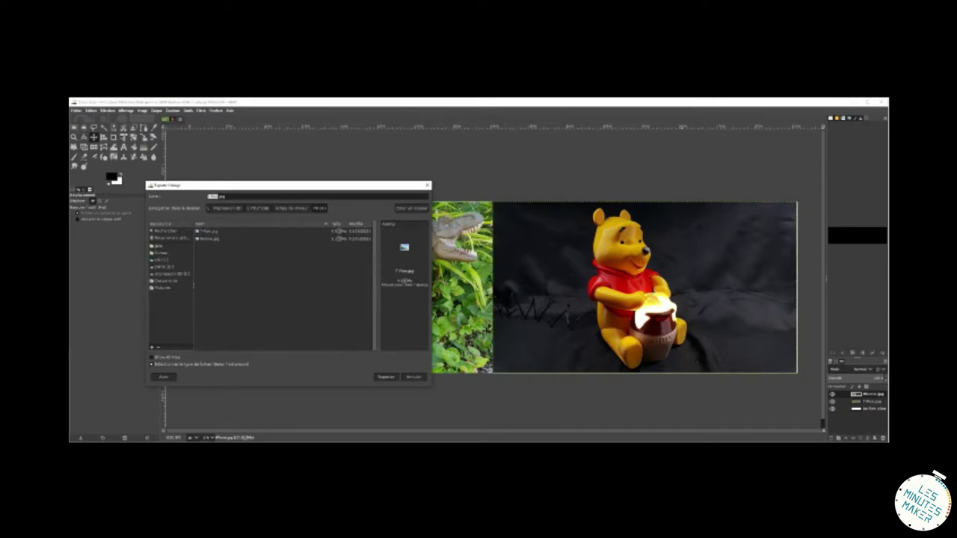
type("Winnie")
left_click(386, 376)
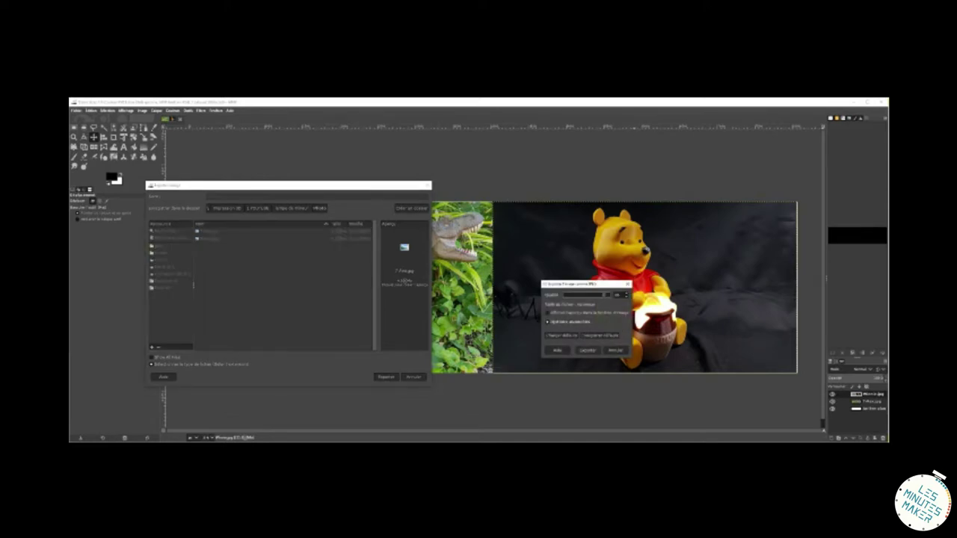
left_click(588, 350)
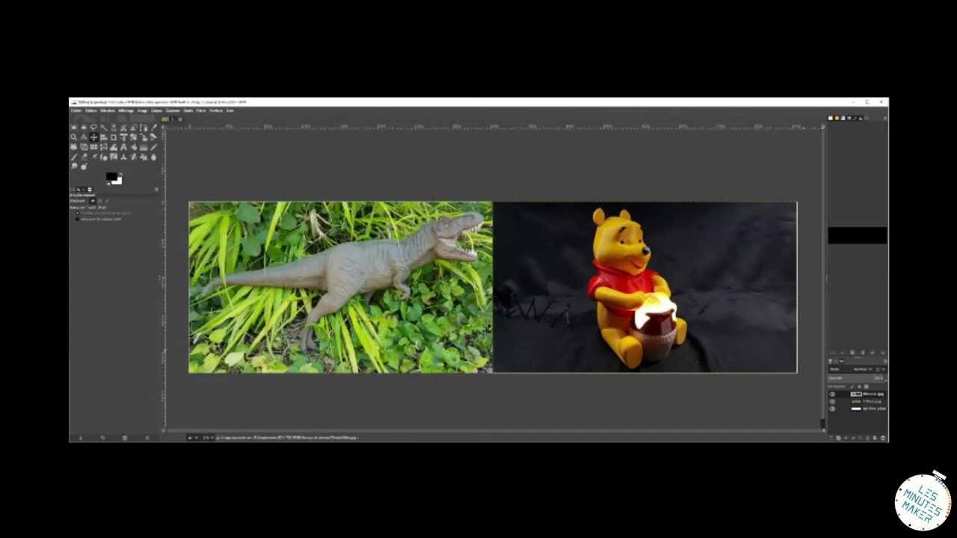
Switch to File Explorer and open the exported litho.jpg to check it.
key("alt+Tab")
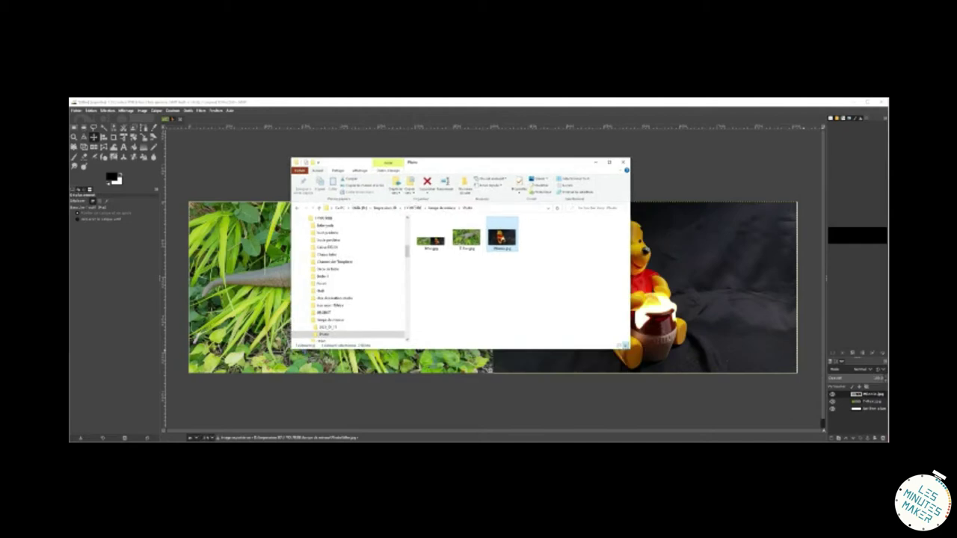
double_click(430, 235)
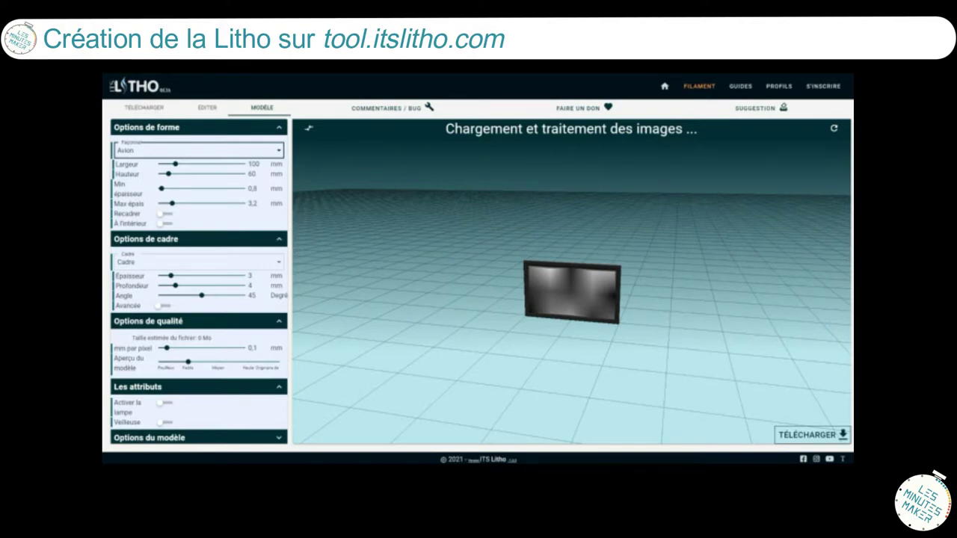
Set the lithophane shape to Cylindre, enable Recadrer, and set the height to 70 mm.
left_click(199, 151)
left_click(198, 170)
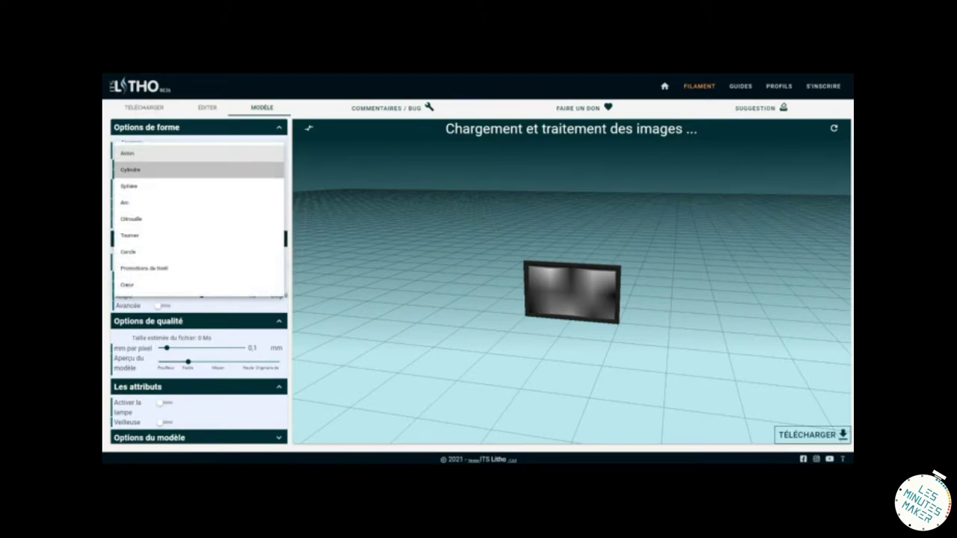
left_click(130, 170)
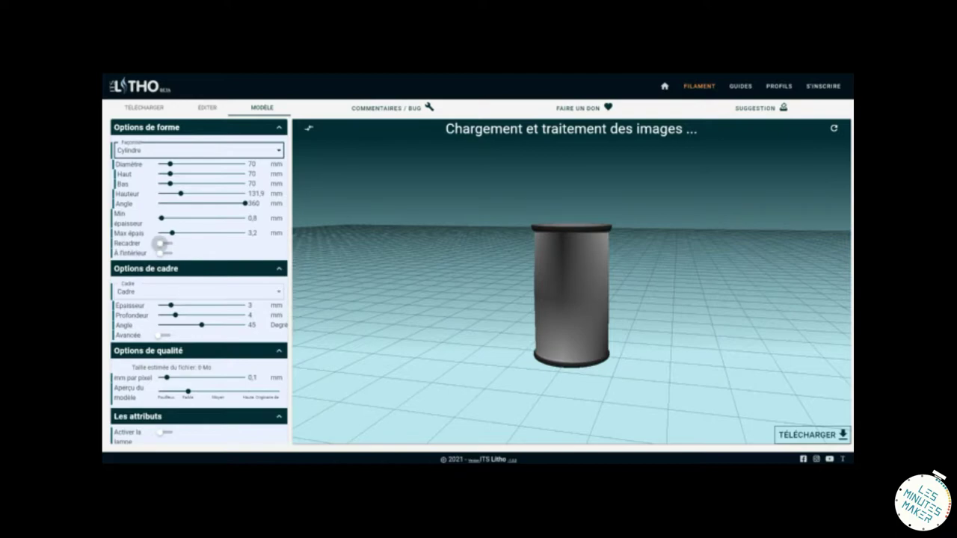
left_click(160, 244)
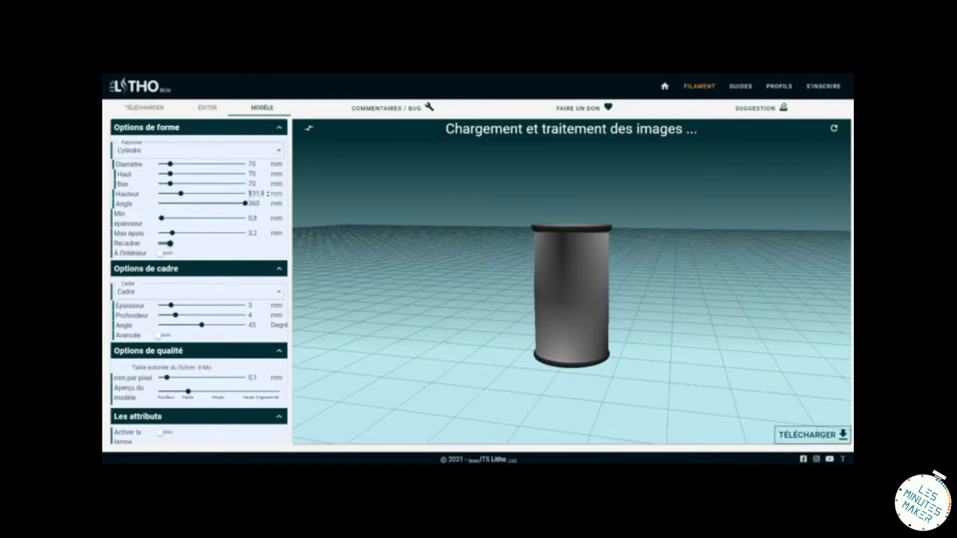
left_click_drag(249, 193, 263, 193)
type("70")
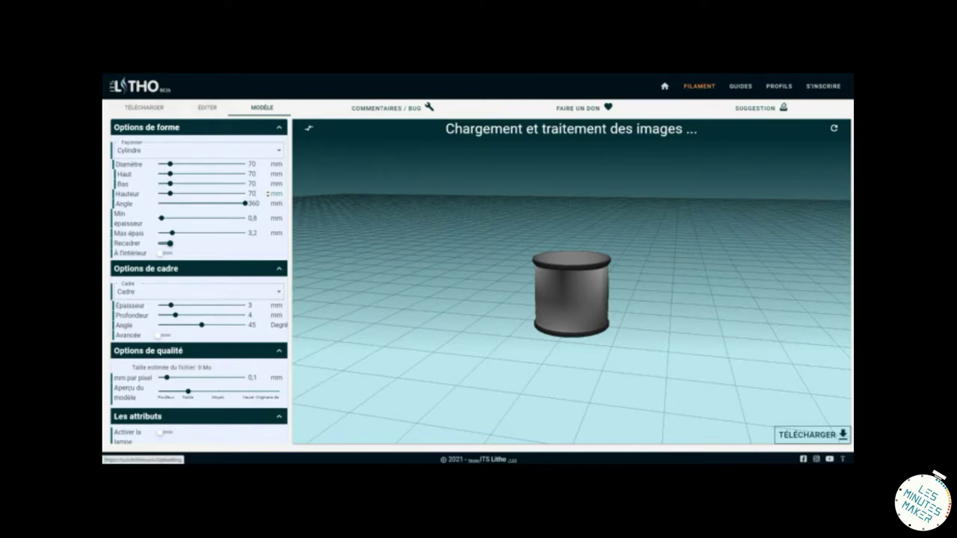
Upload litho.jpg as the lithophane image and download the generated cylinder model.
left_click(145, 108)
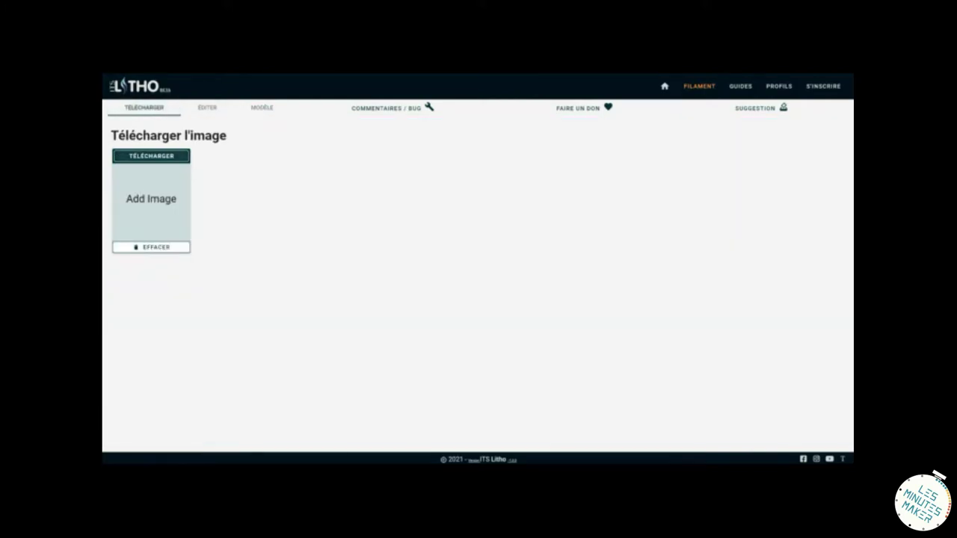
left_click(151, 156)
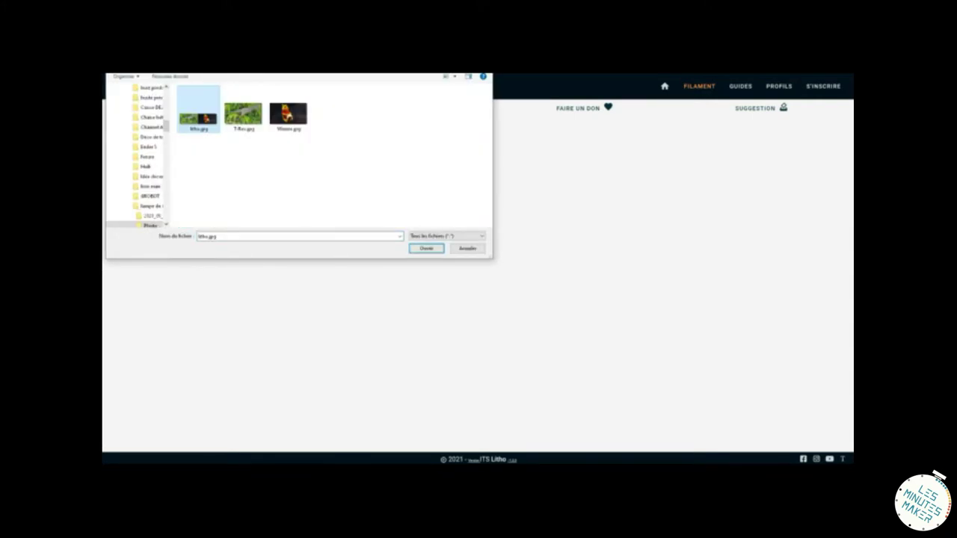
left_click(426, 249)
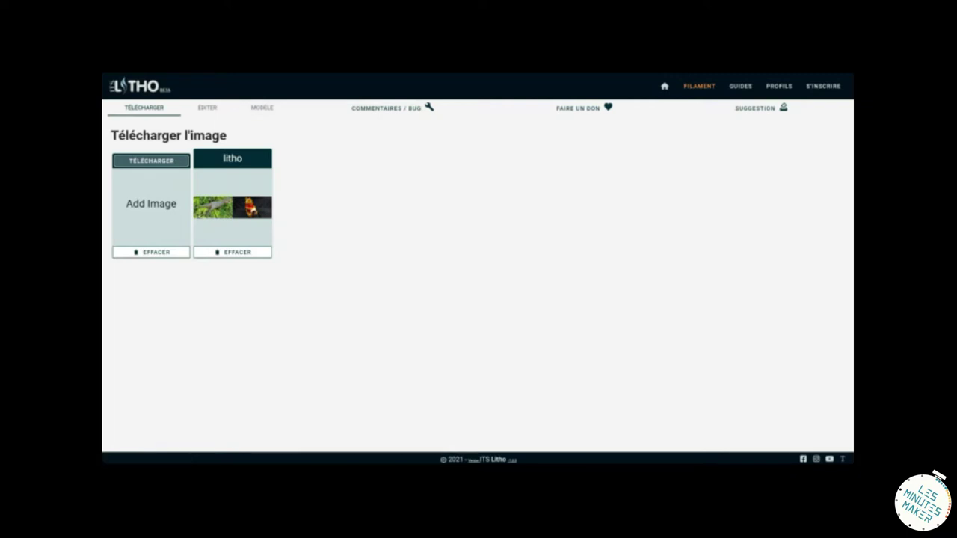
left_click(262, 108)
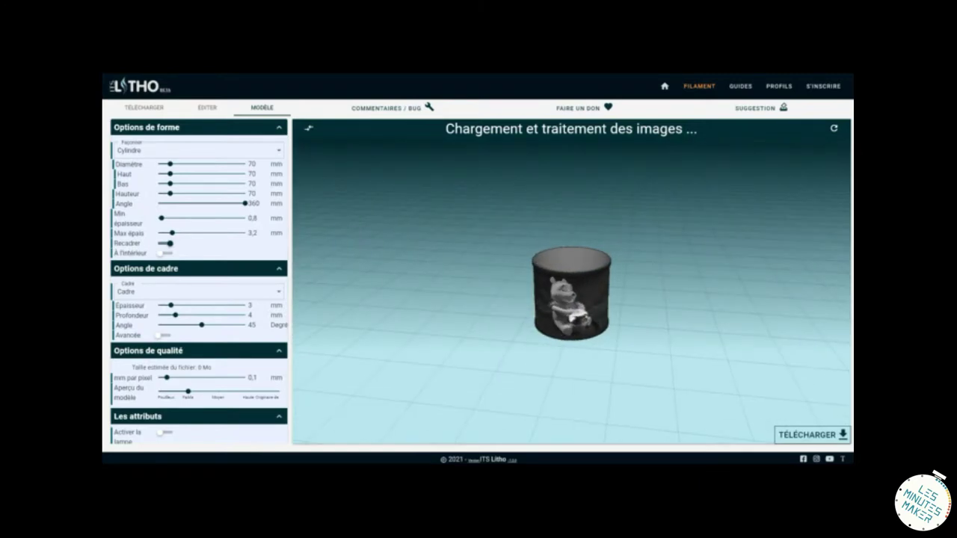
left_click(813, 435)
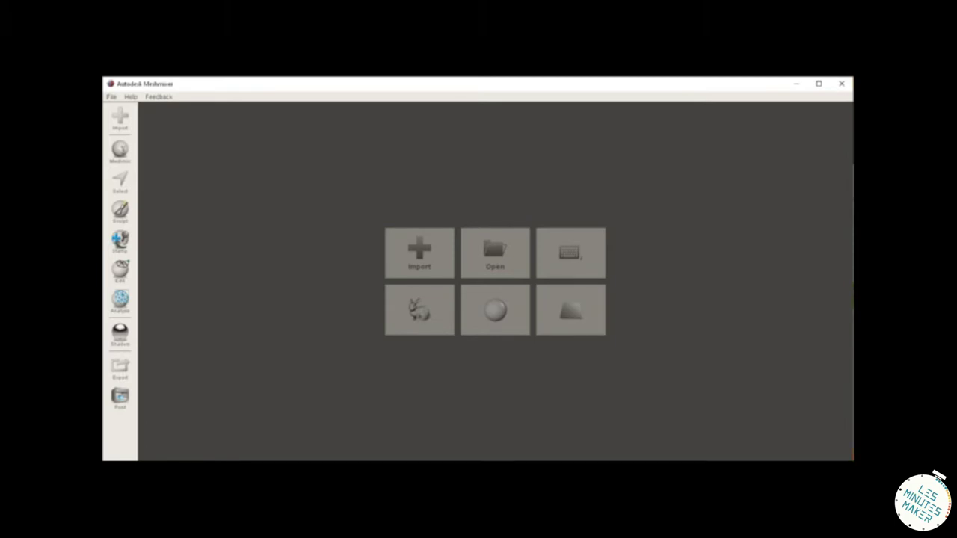
Import the thread mesh Filtage Litho.stl into Autodesk Meshmixer.
left_click(420, 253)
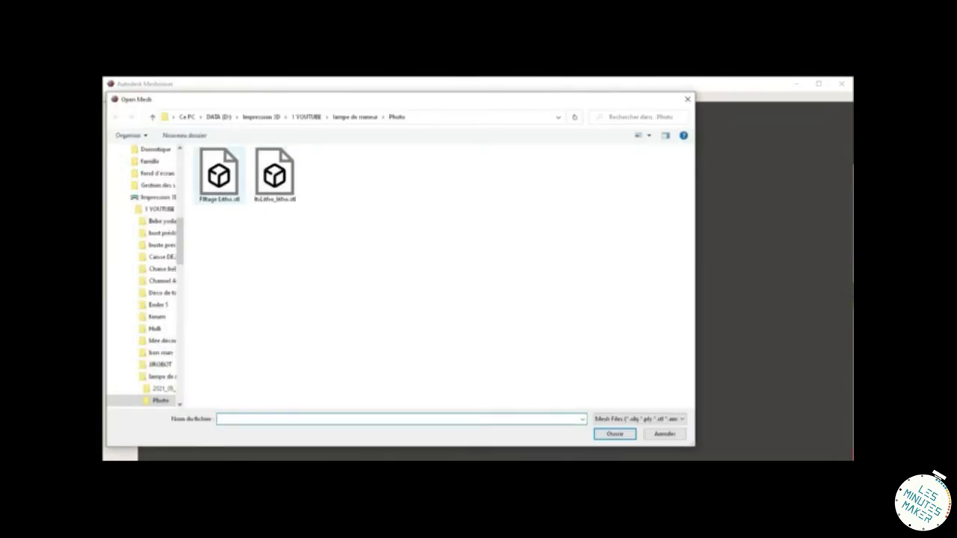
left_click(219, 175)
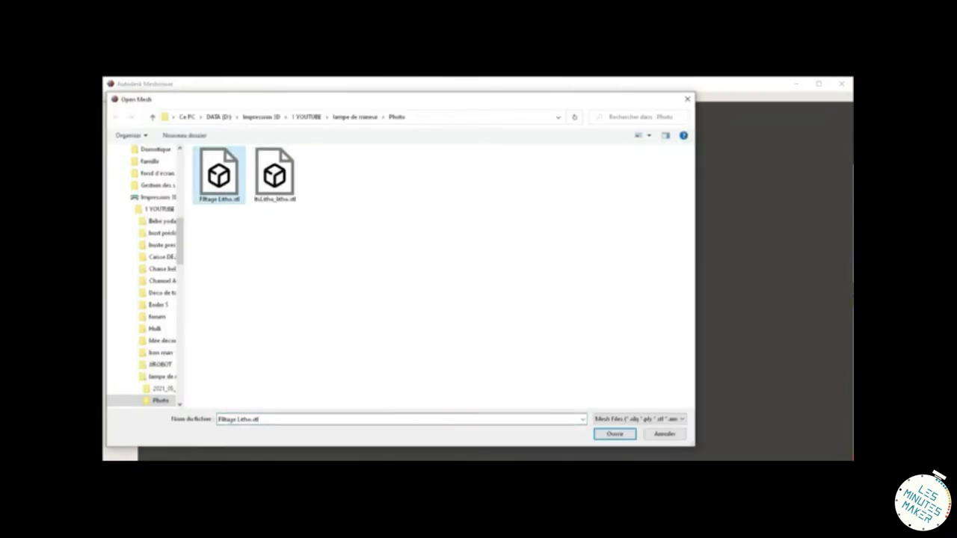
left_click(615, 434)
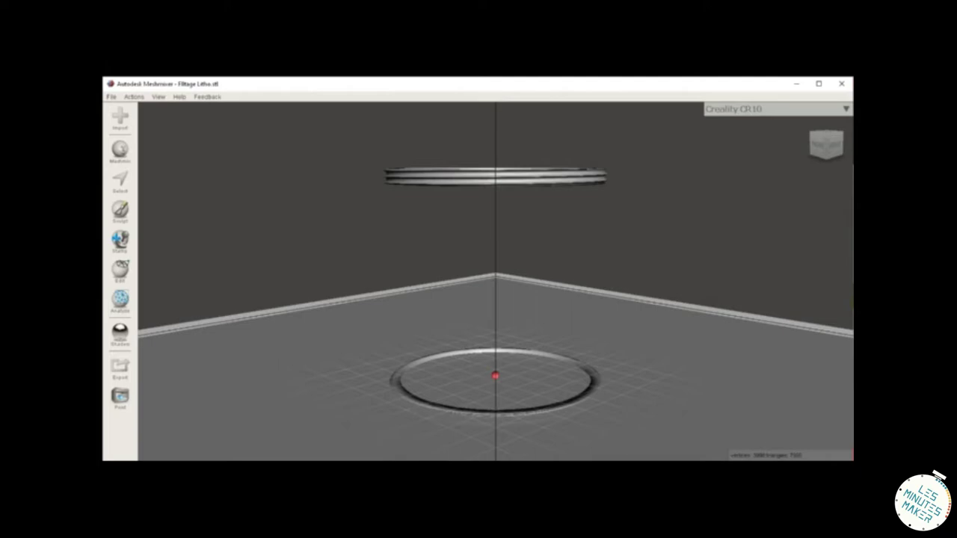
Import ItsLitho_litho.stl and append it to the current thread mesh.
left_click(110, 96)
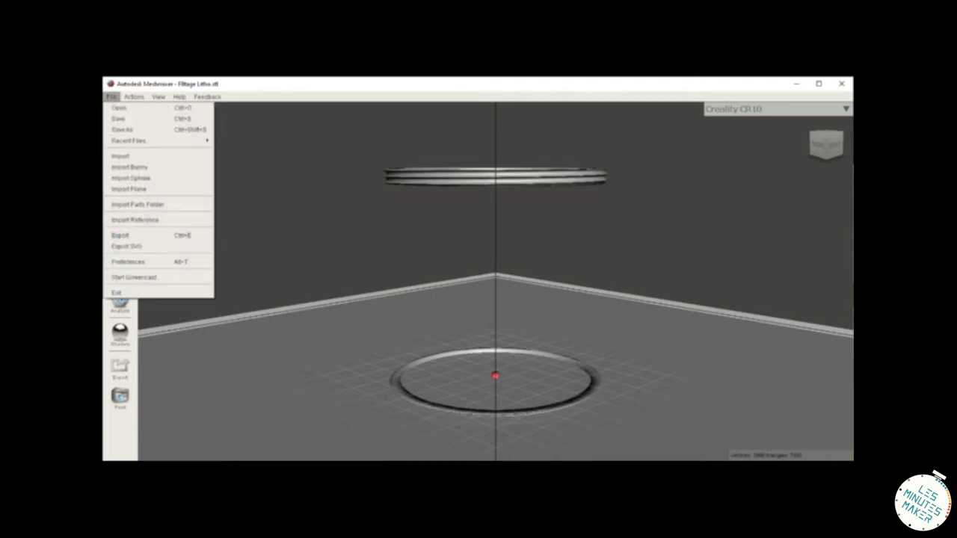
left_click(120, 155)
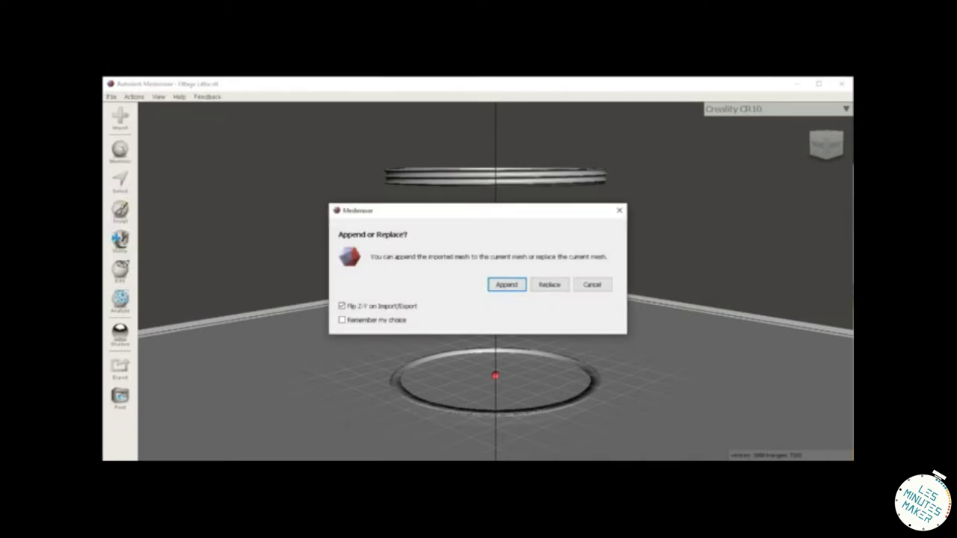
left_click(507, 285)
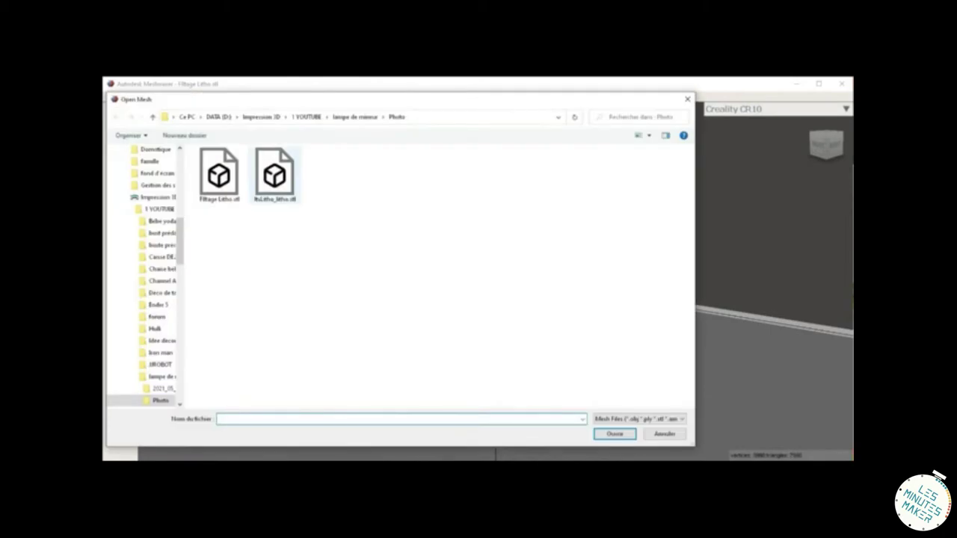
left_click(274, 176)
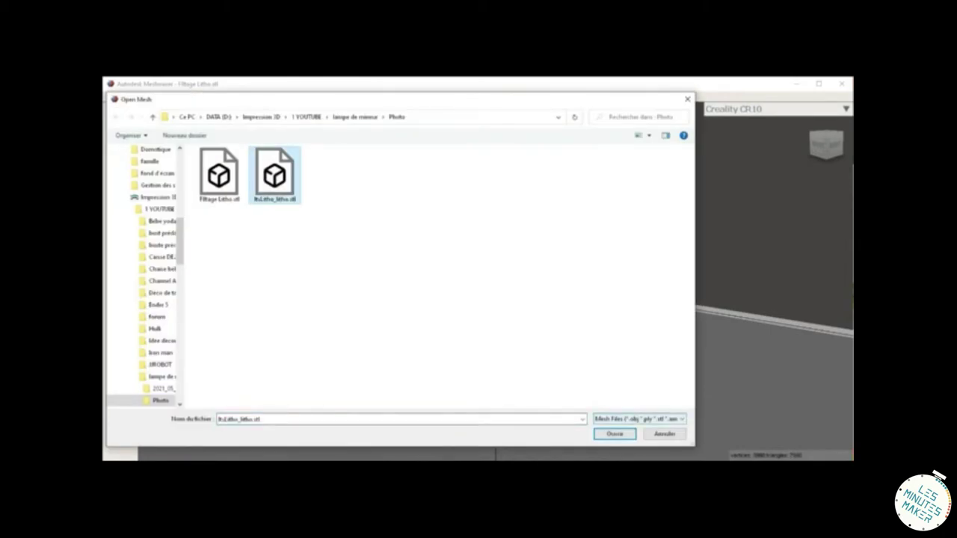
left_click(614, 435)
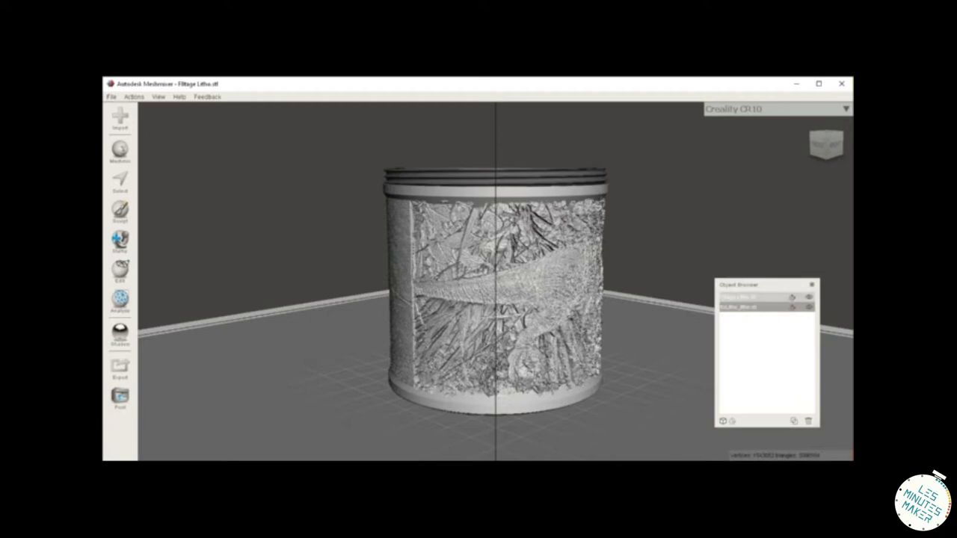
Combine the thread and lithophane meshes into one object and export it as "litho final" in STL Binary Format.
left_click(738, 296, "shift")
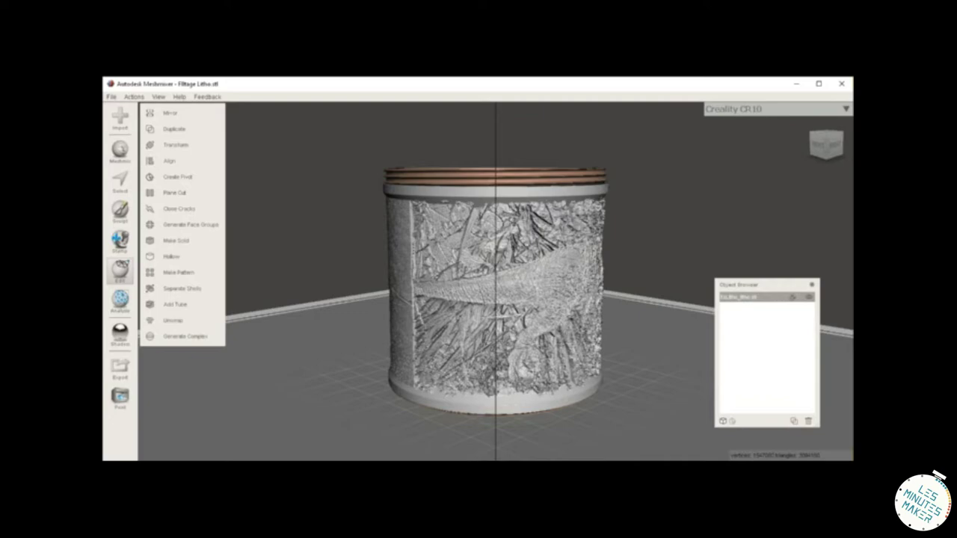
left_click(111, 97)
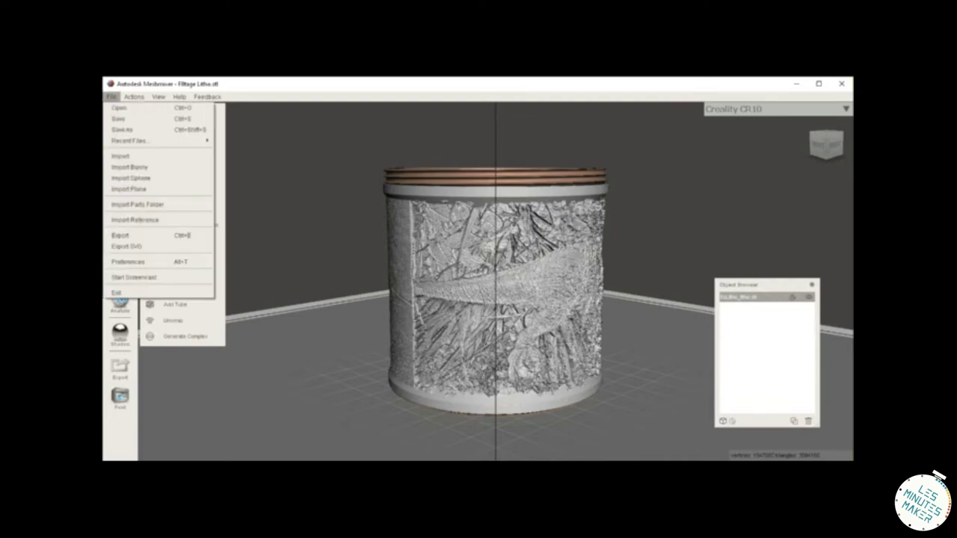
left_click(121, 236)
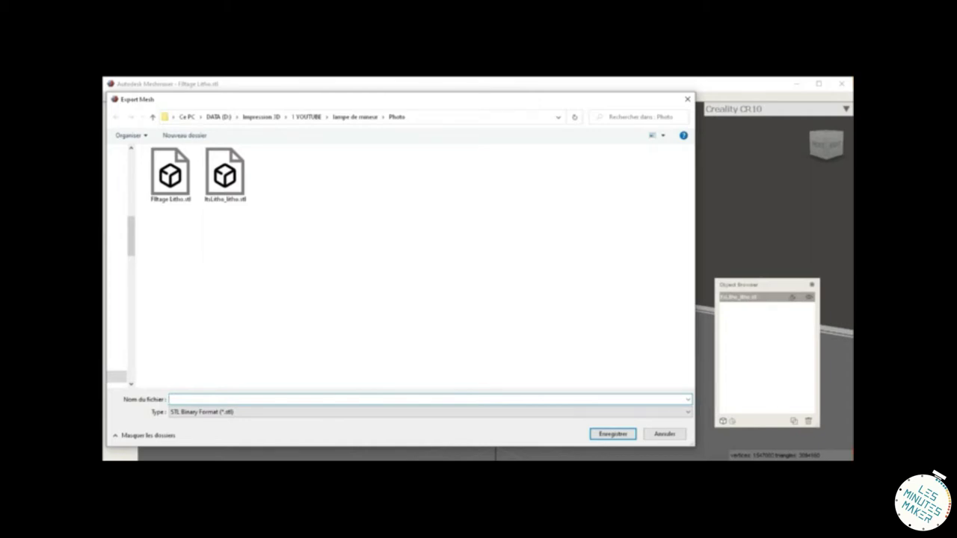
type("li")
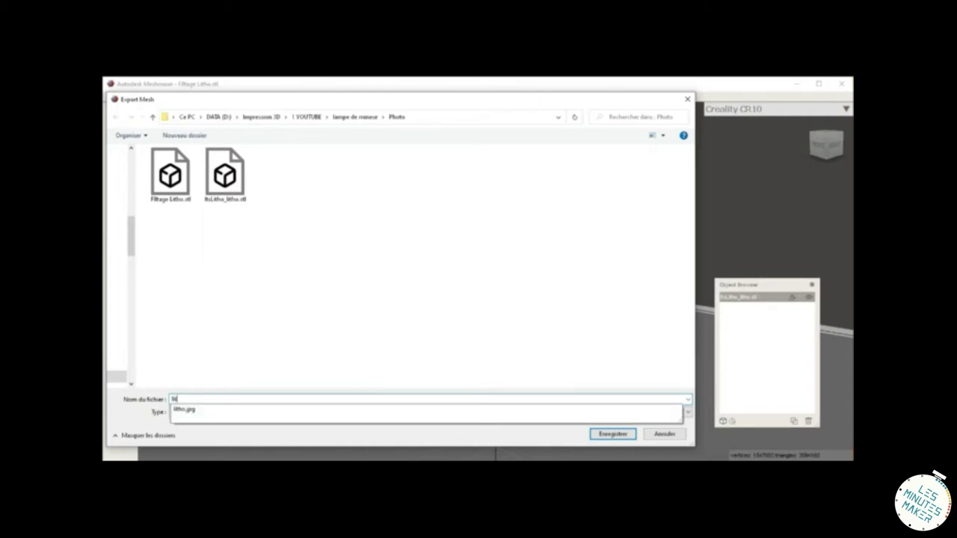
type("tho final")
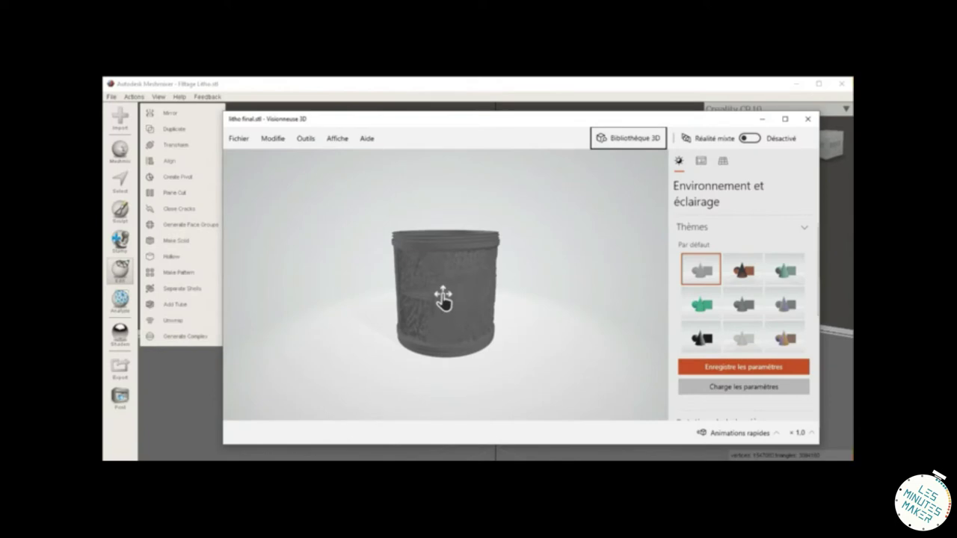
Inspect the threaded rim and image relief of litho final.stl in Visionneuse 3D.
left_click_drag(448, 298, 447, 326)
scroll(445, 284, "up", 5)
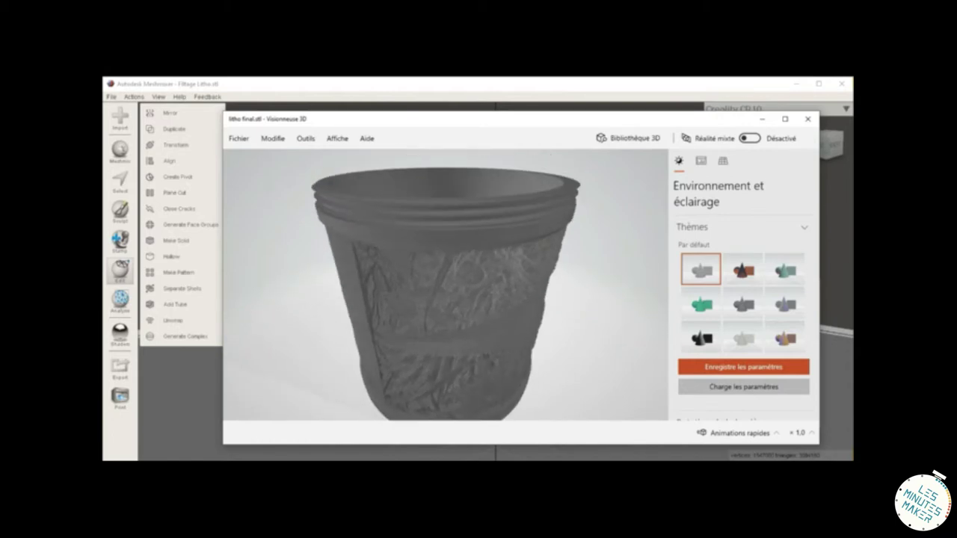